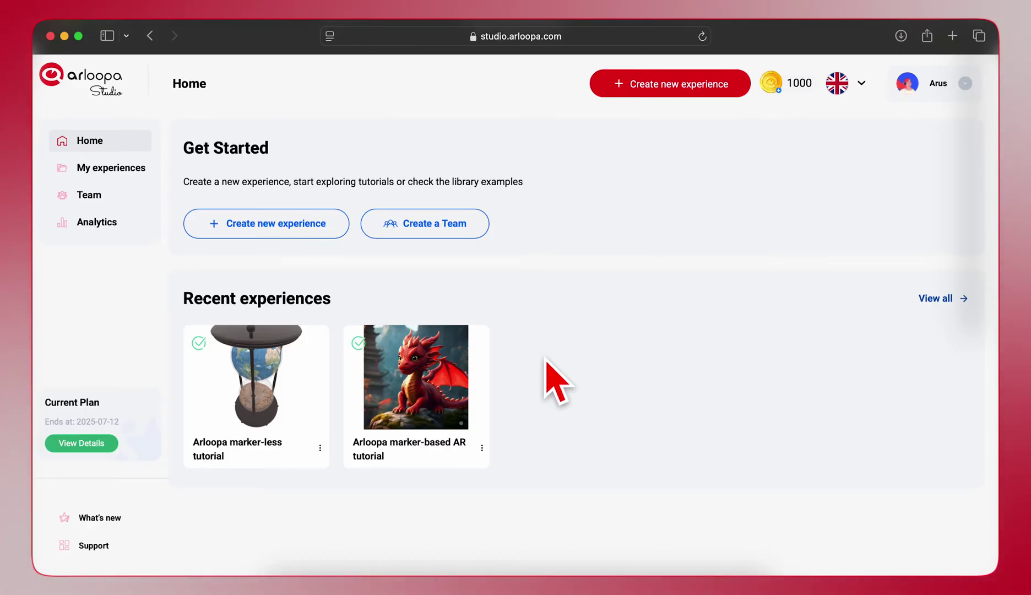
Step: Start a new Marker-Based AR experience targeting the ARLOOPA App
click(305, 226)
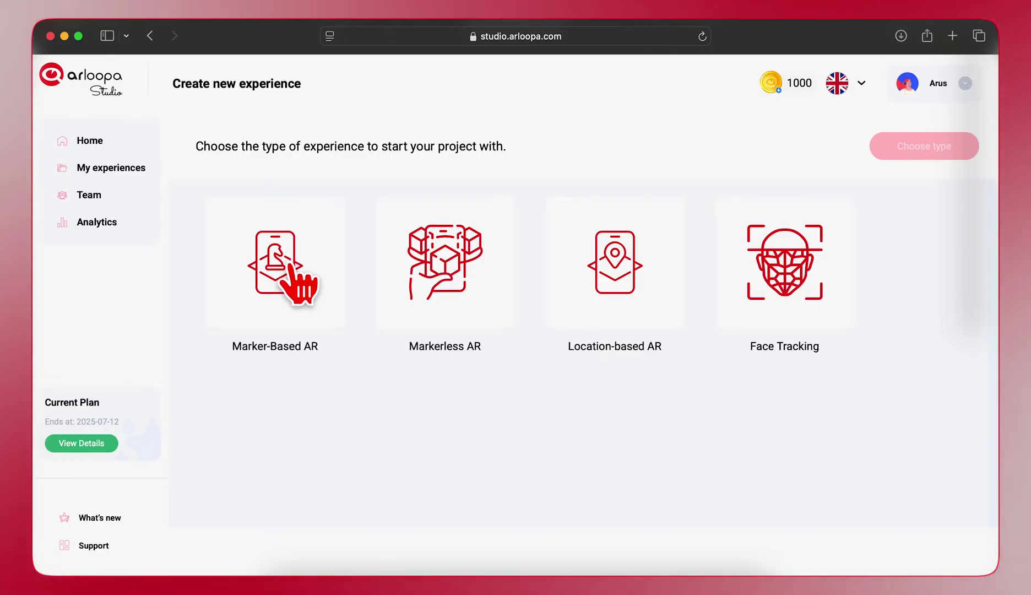
click(292, 268)
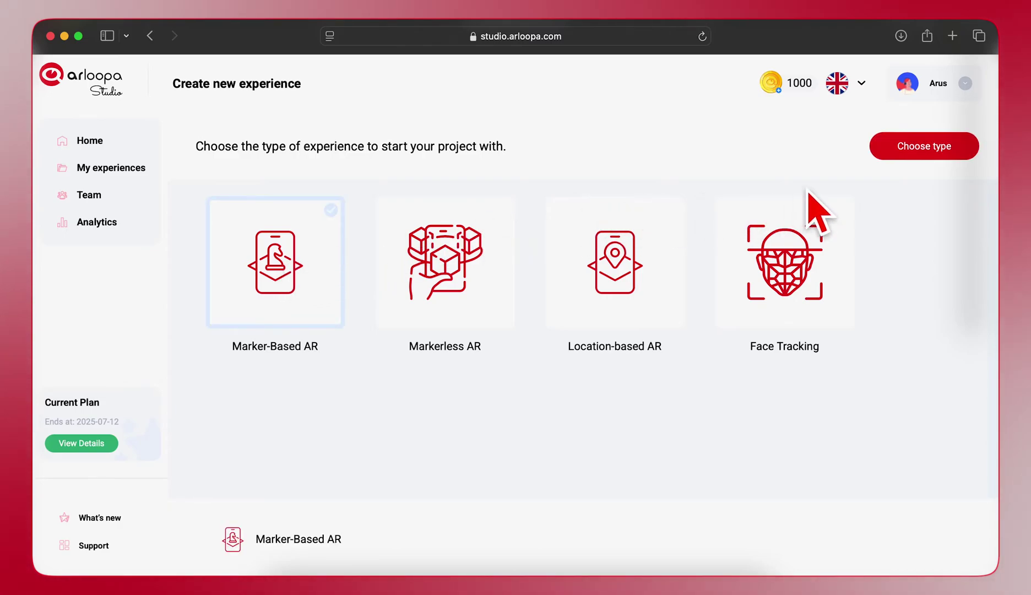
click(898, 150)
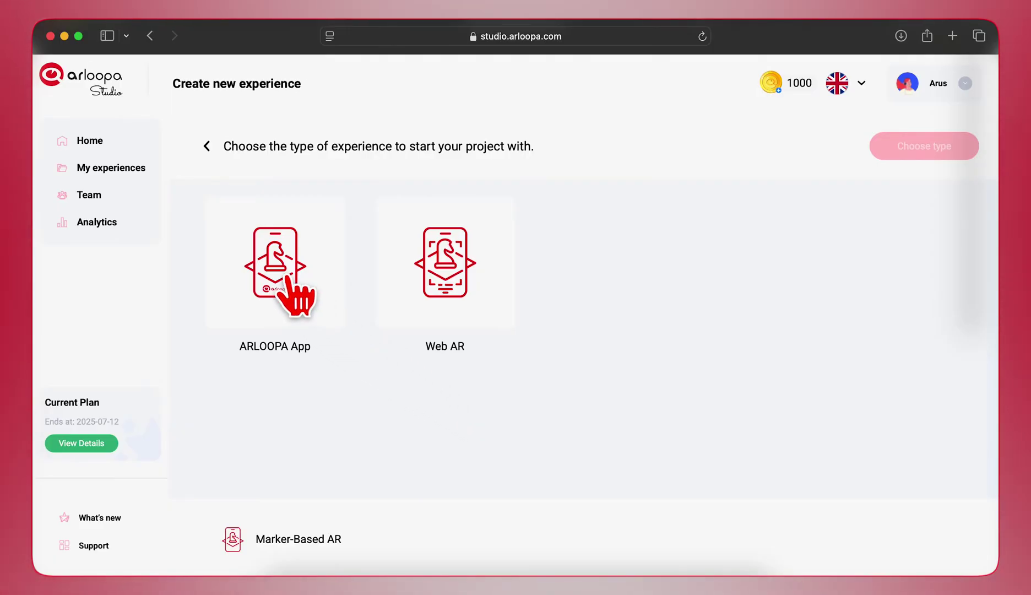
click(280, 269)
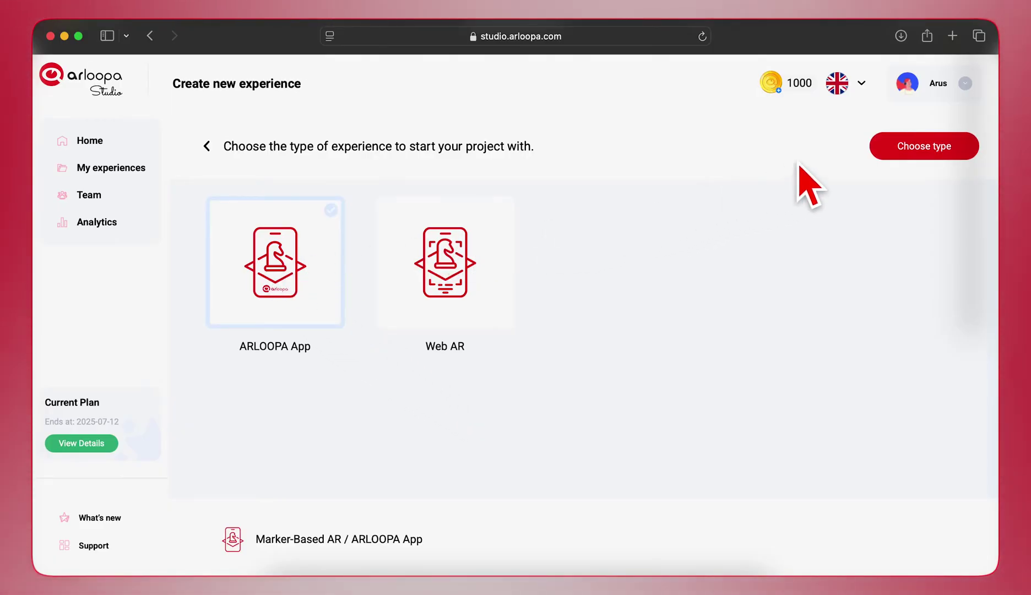
click(898, 147)
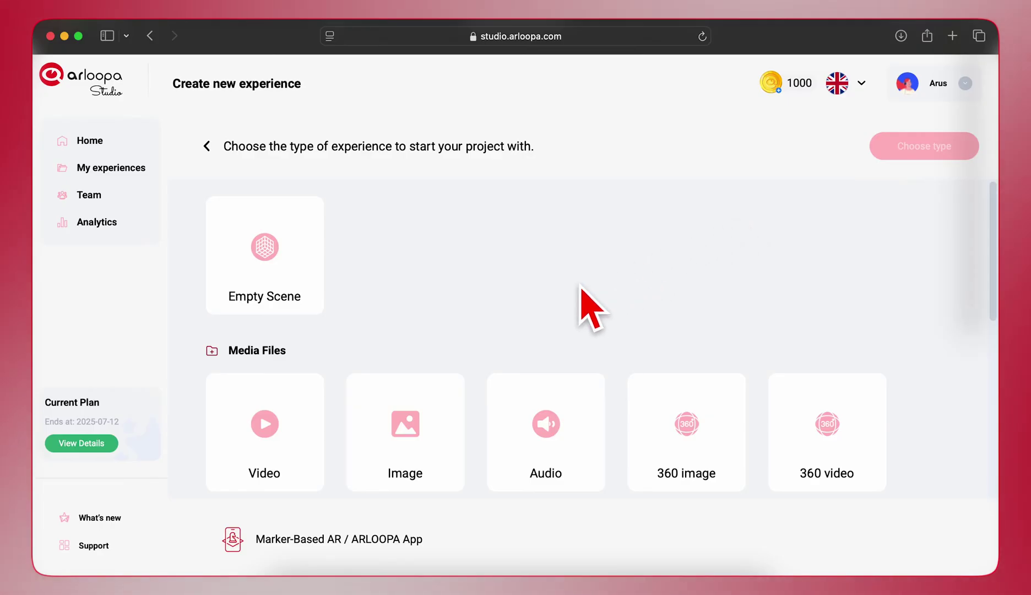
scroll(547, 318, down, 5)
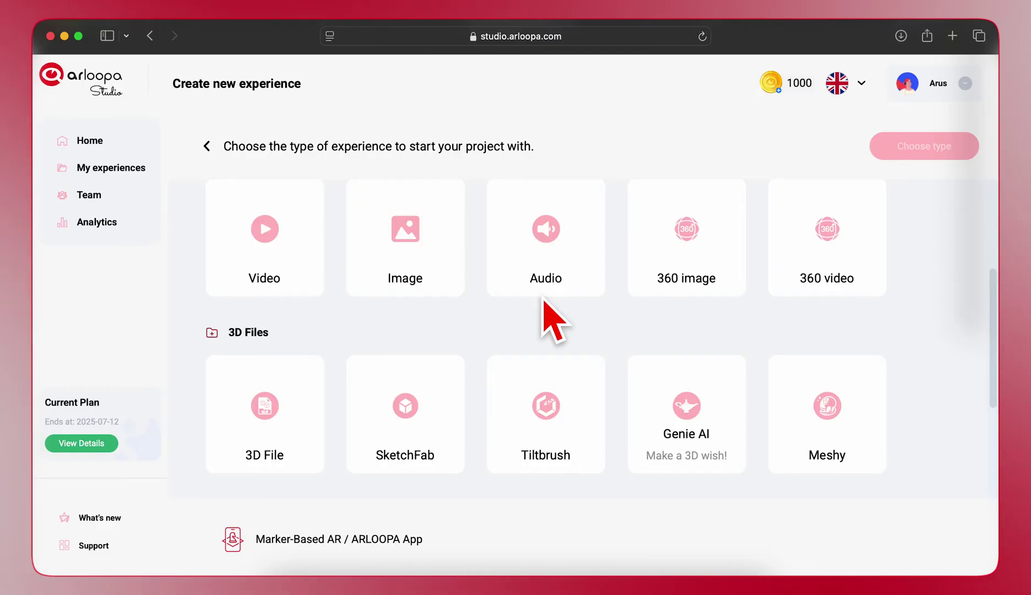
scroll(547, 318, down, 1)
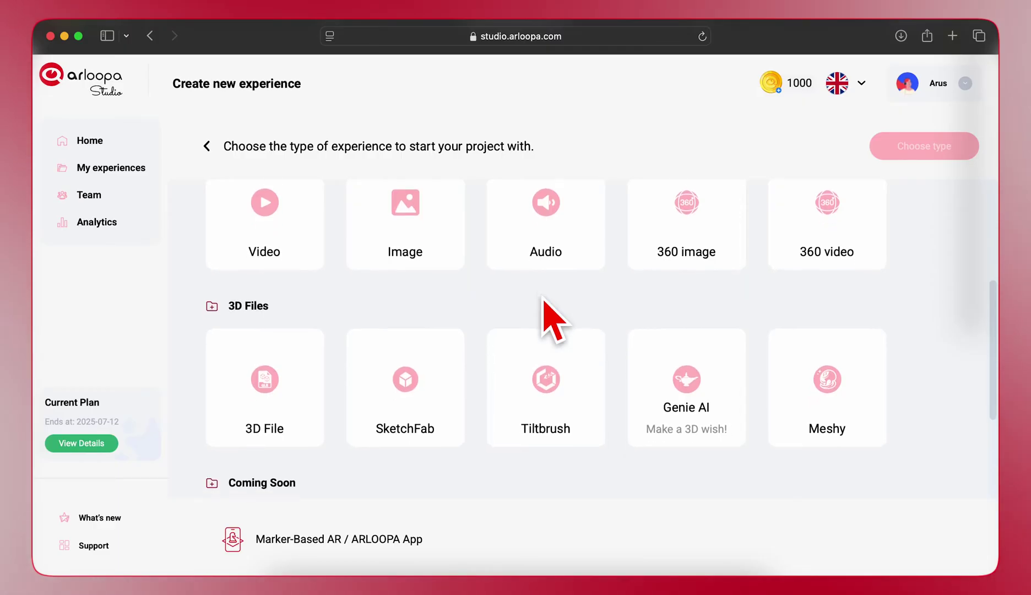
Step: Pick the 3D File card from the 3D Files content templates
click(279, 381)
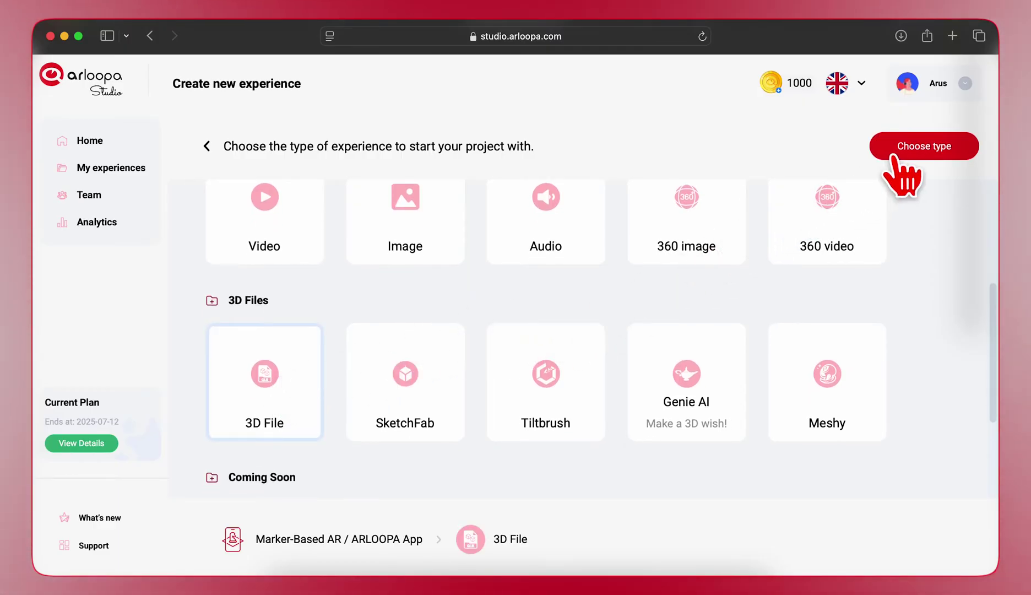
Step: Upload easter_joy_bunny.glb as the experience's 3D model
click(905, 170)
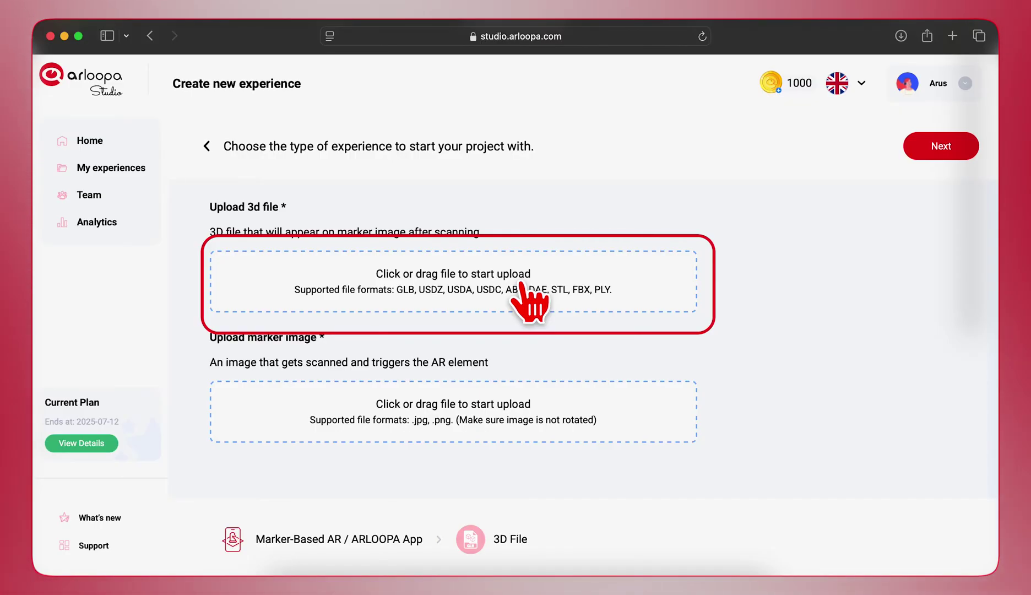
click(521, 285)
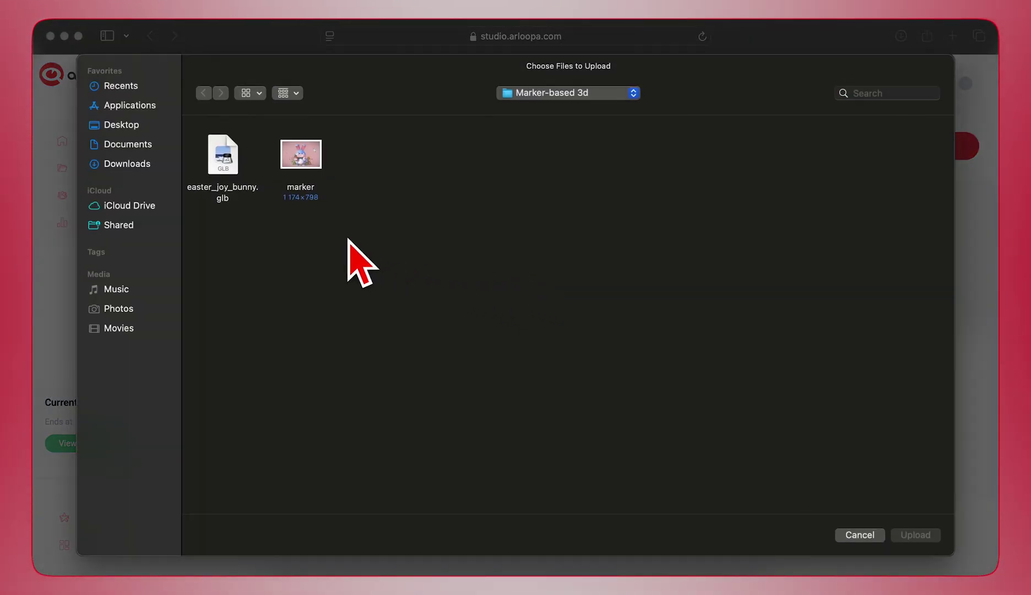
click(242, 169)
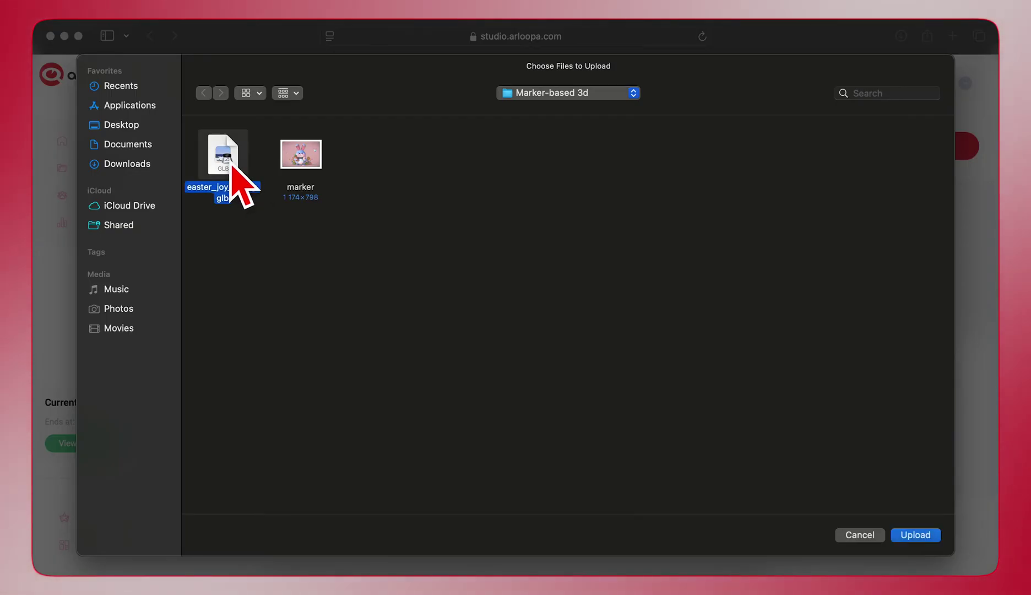
click(900, 537)
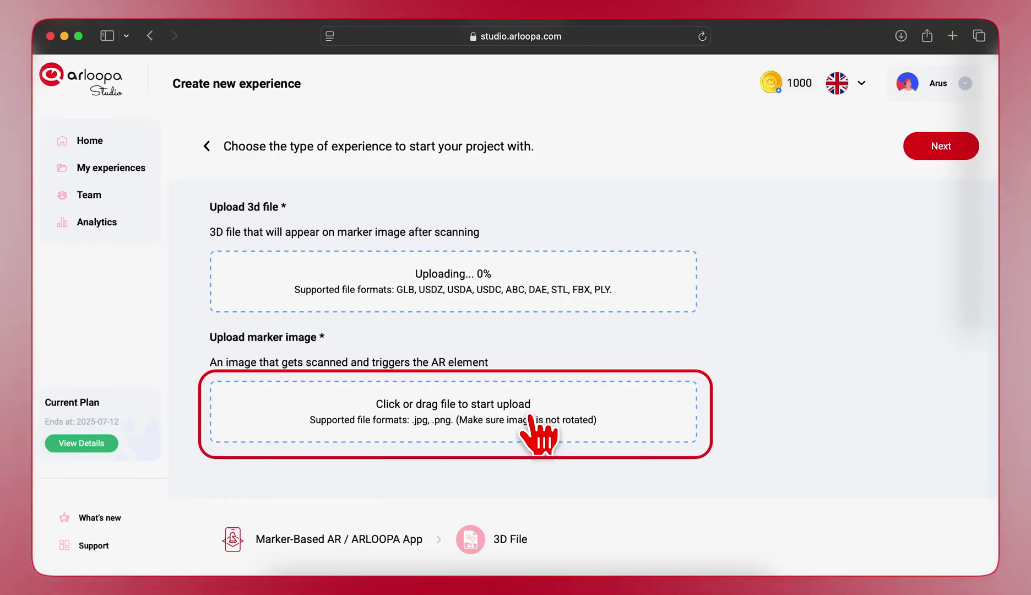
Step: Upload the .png marker image for the experience
click(533, 421)
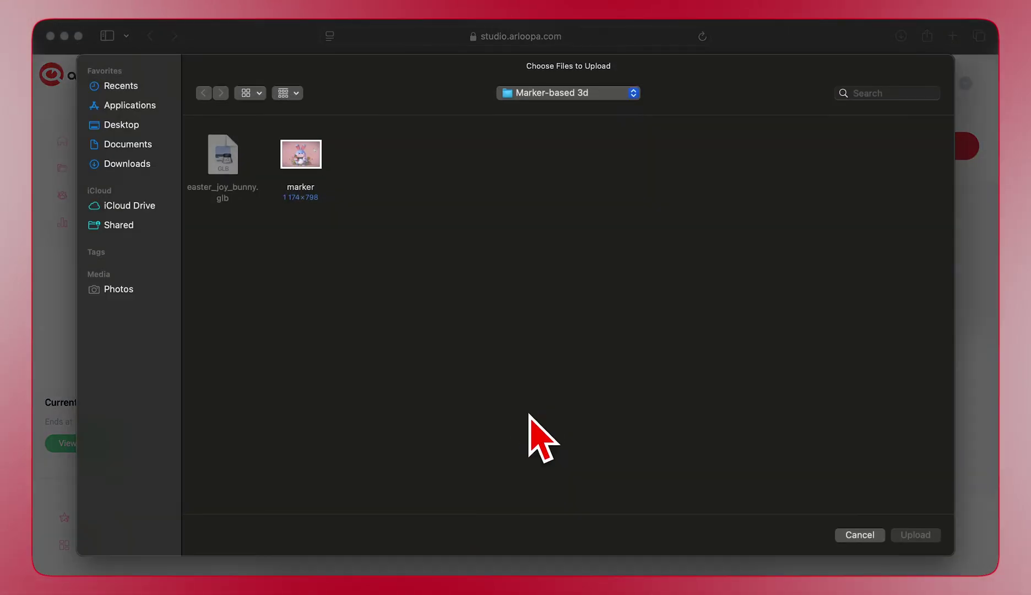
click(310, 167)
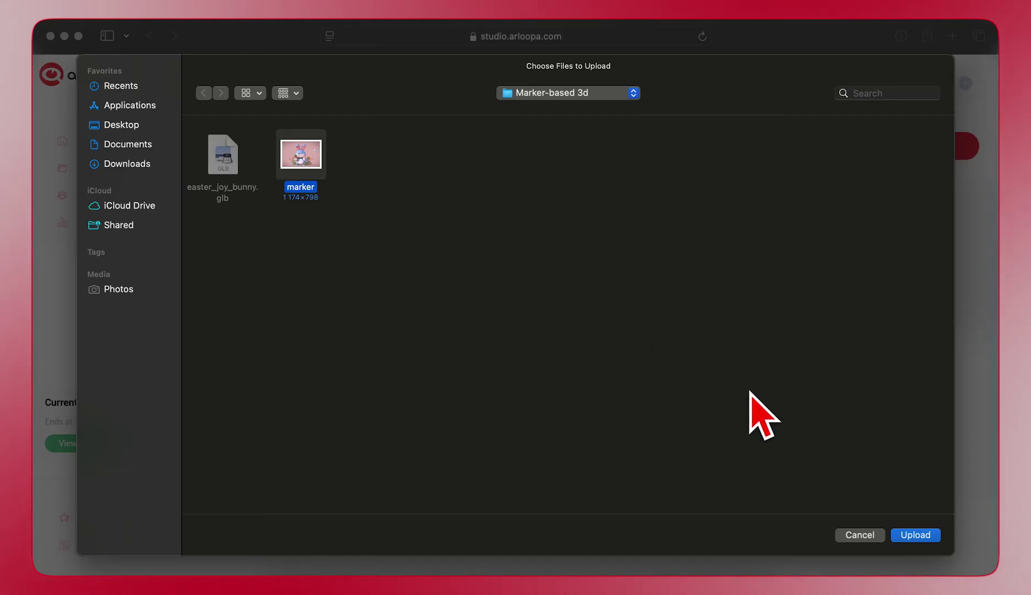
click(918, 535)
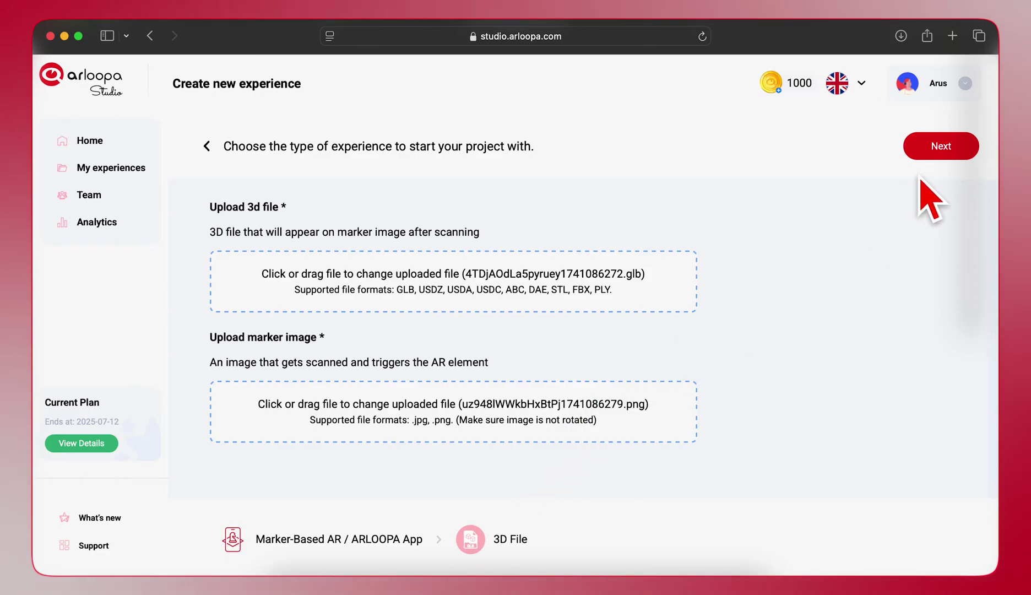
Step: Continue to the 3D editor scene with the bunny on the marker
click(941, 147)
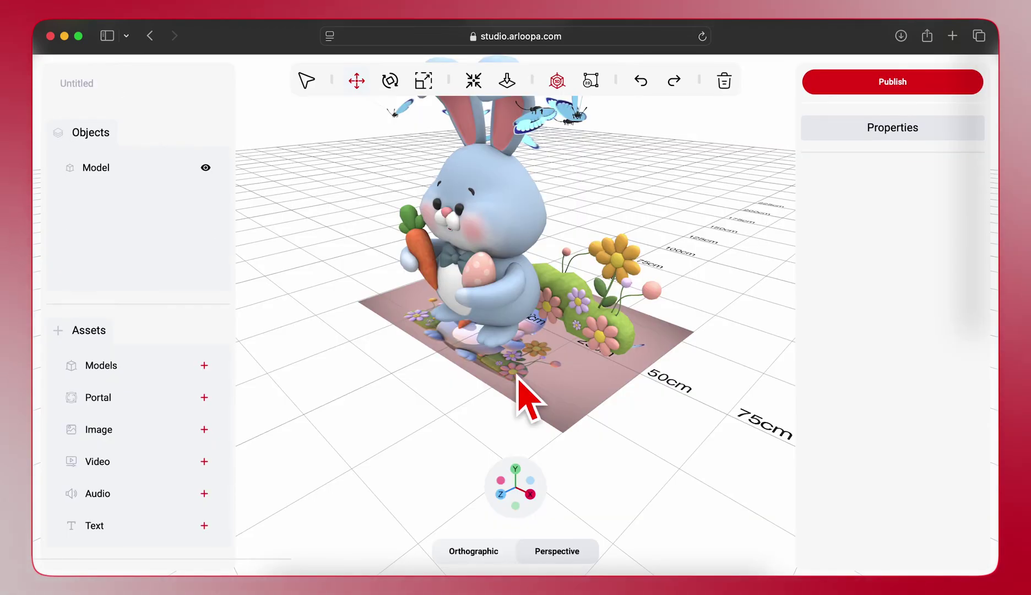
scroll(524, 395, down, 3)
scroll(524, 395, down, 3)
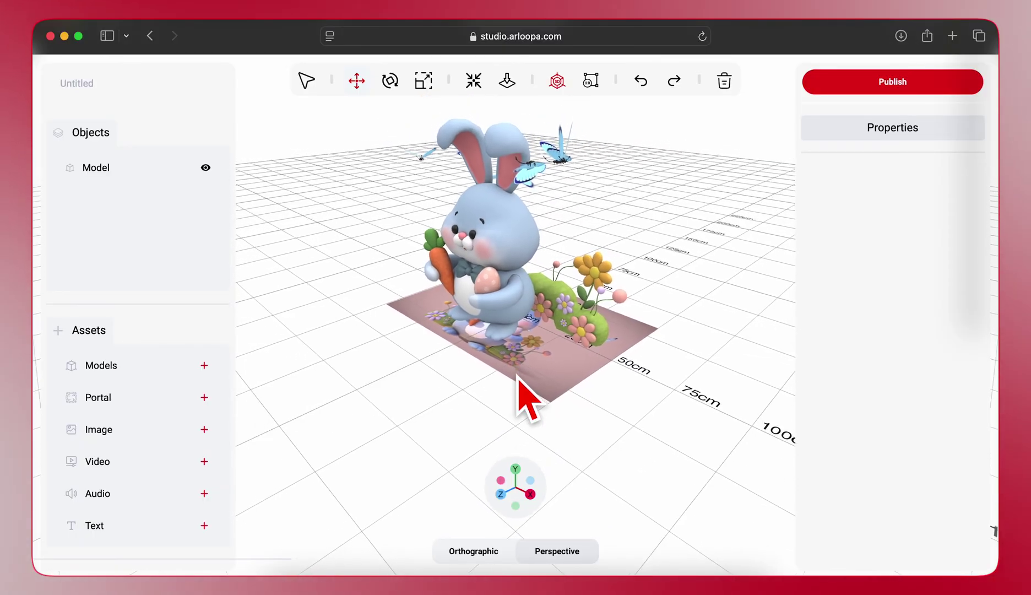
scroll(520, 386, down, 2)
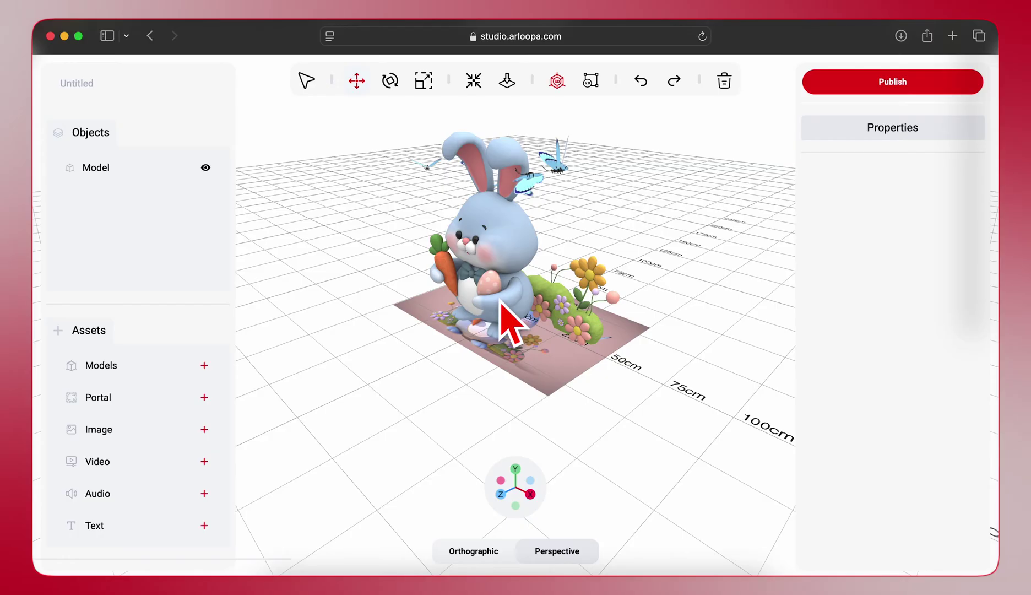
Step: Scale the bunny model up to about 1.065
click(501, 306)
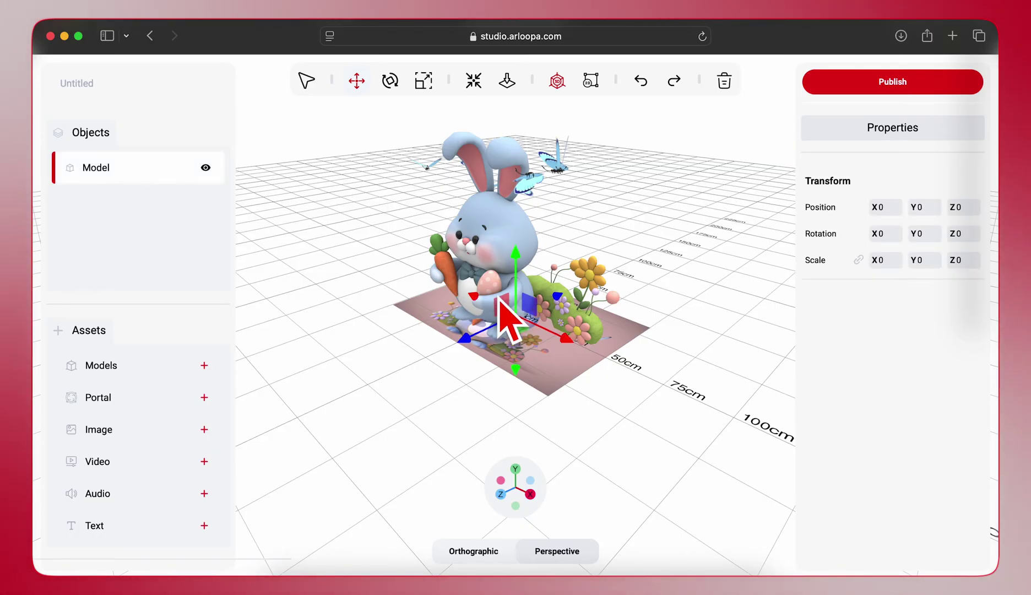
click(423, 80)
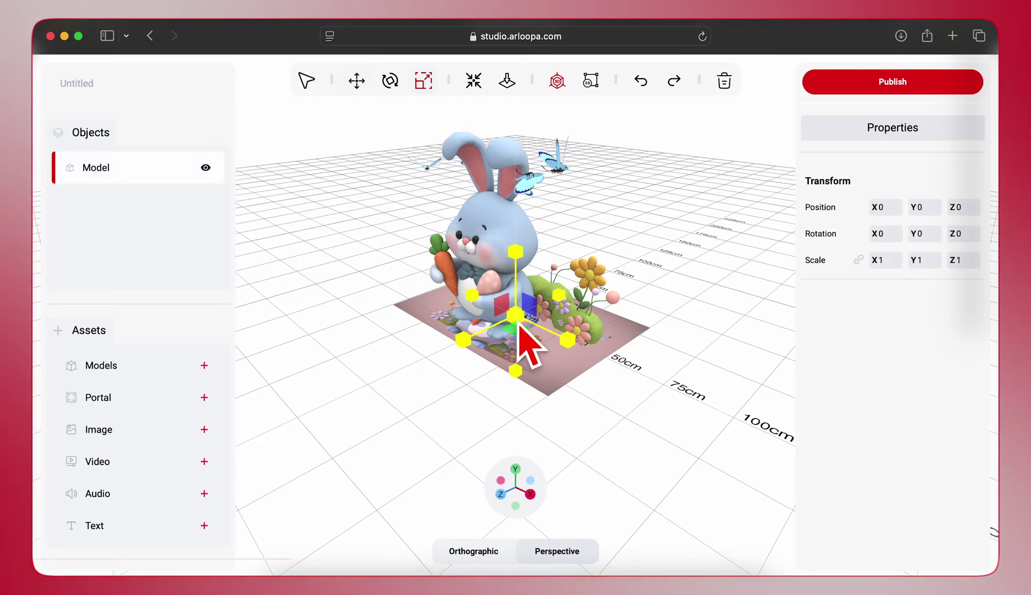
mouse_move(520, 325)
mouse_down()
mouse_move(499, 336)
mouse_move(529, 318)
mouse_move(516, 311)
mouse_move(518, 261)
mouse_move(515, 332)
mouse_up()
mouse_move(612, 271)
mouse_down()
mouse_move(662, 292)
mouse_move(663, 375)
mouse_move(667, 367)
mouse_up()
Step: Move the bunny along the Z axis to position -0.458
click(357, 81)
drag(510, 385, 505, 359)
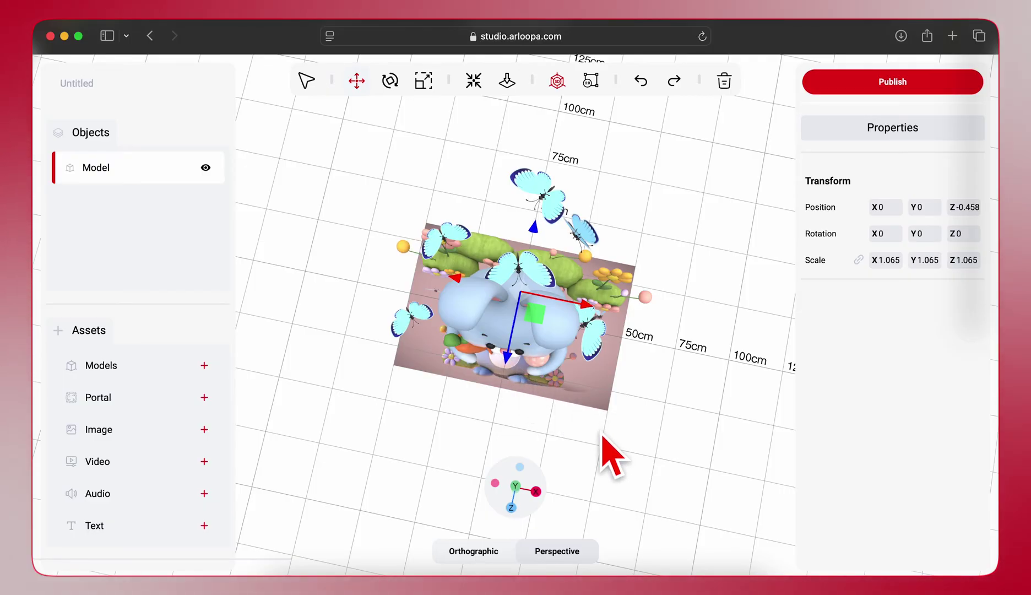
mouse_move(601, 435)
mouse_down()
mouse_move(612, 319)
mouse_move(620, 355)
mouse_move(615, 326)
mouse_move(635, 322)
mouse_move(603, 369)
mouse_move(618, 360)
mouse_up()
Step: Publish the experience as 'Arloopa marker-based 3d AR tutorial'
click(874, 80)
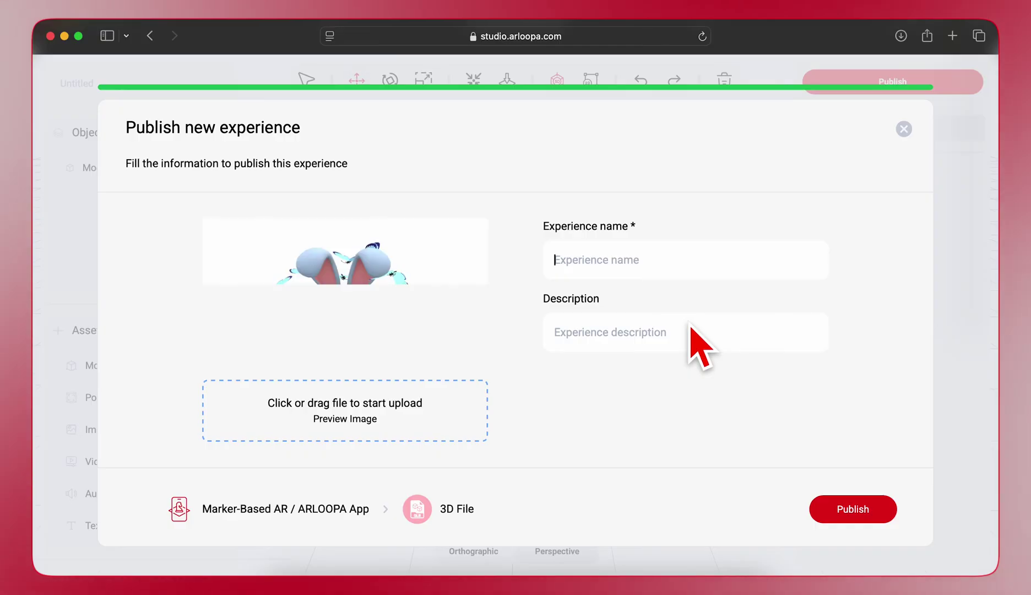
text(A)
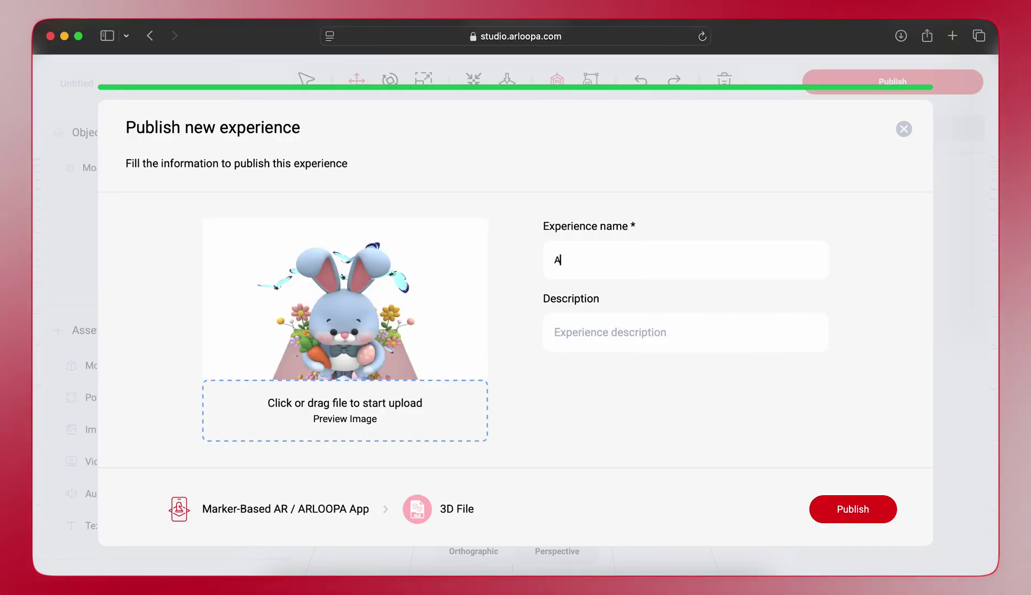
text(rloopa marker-based 3d )
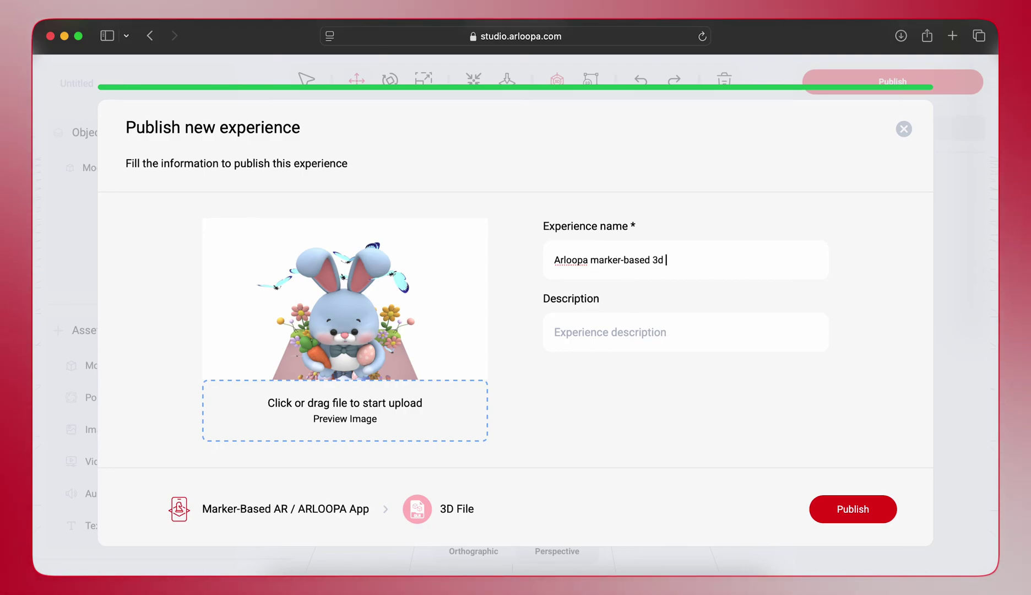
text(AR tutorial)
click(835, 498)
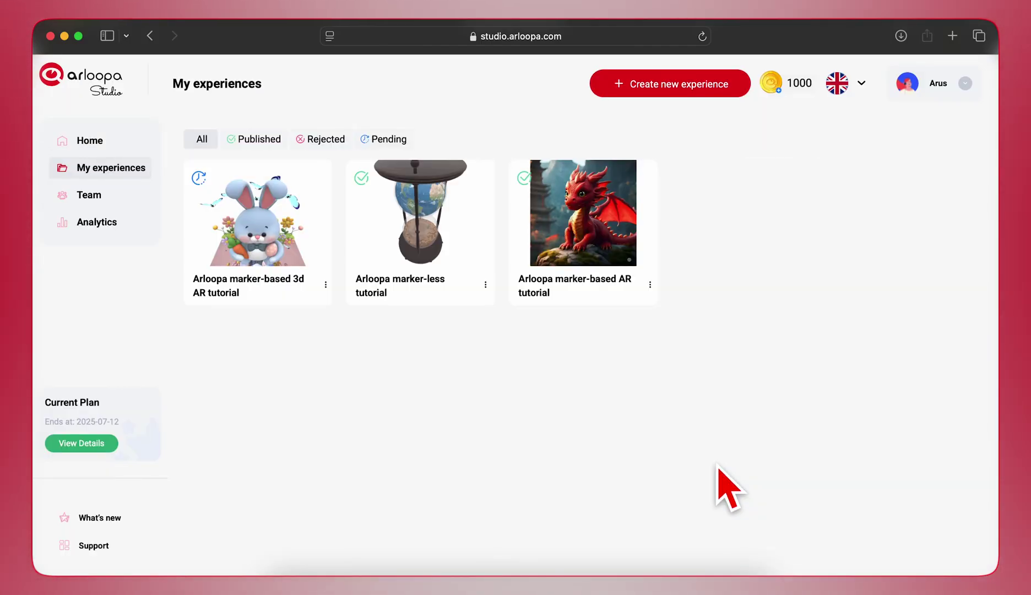